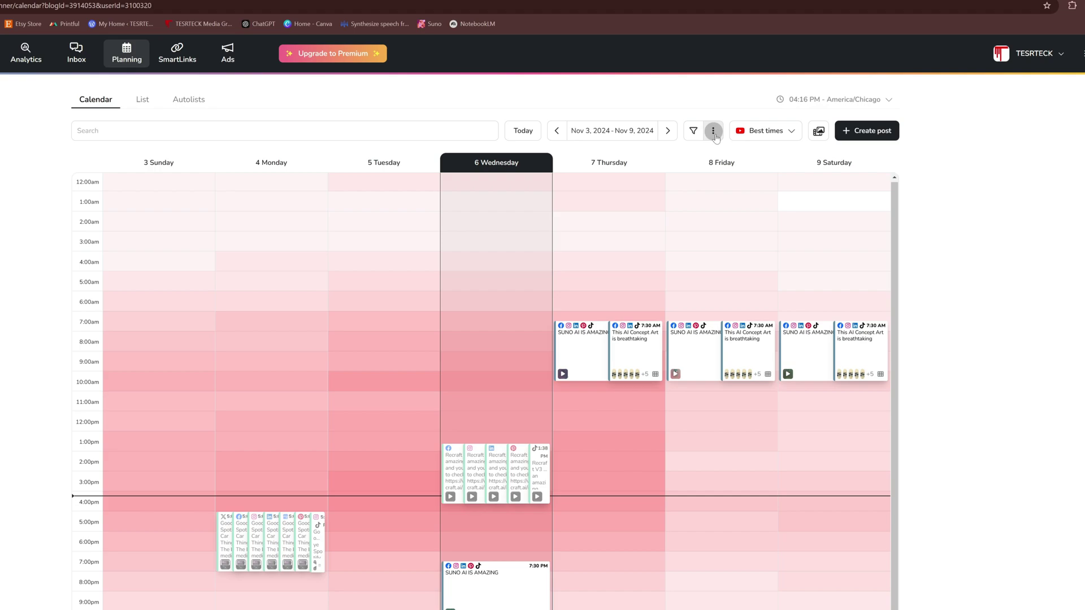
Choose Import CSV from the calendar toolbar's three-dot menu
{"action": "left_click", "coordinate": [714, 135]}
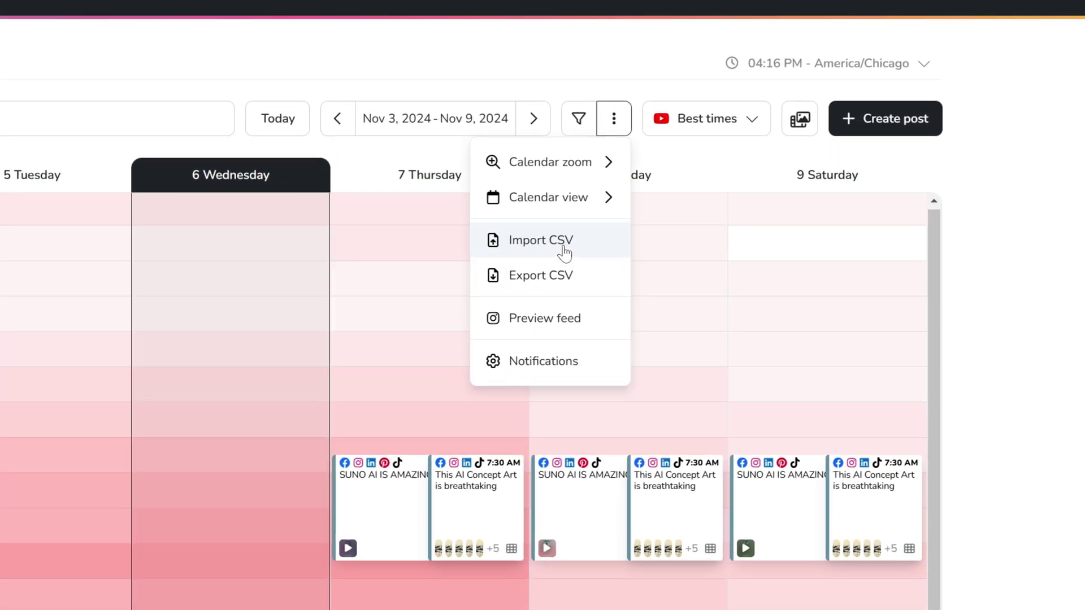
{"action": "left_click", "coordinate": [563, 246]}
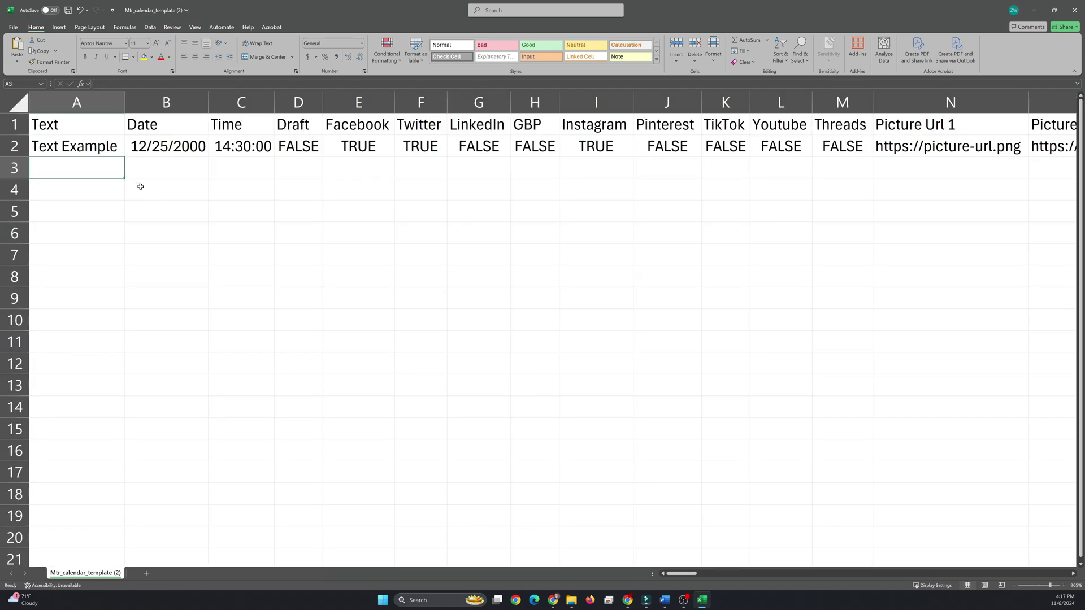
Replace the example row's text with 'starship image' and its date with 11/8/2024
{"action": "left_click", "coordinate": [93, 147]}
{"action": "type", "text": "starship image"}
{"action": "key", "text": "Tab"}
{"action": "double_click", "coordinate": [169, 146]}
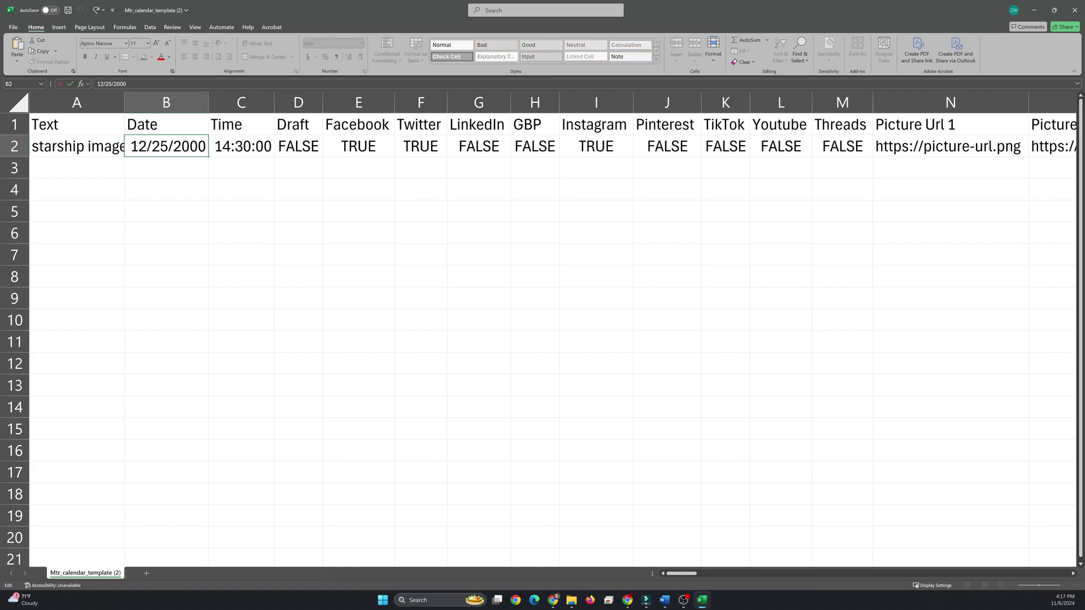
{"action": "type", "text": "11/8/2024"}
{"action": "left_click", "coordinate": [247, 151]}
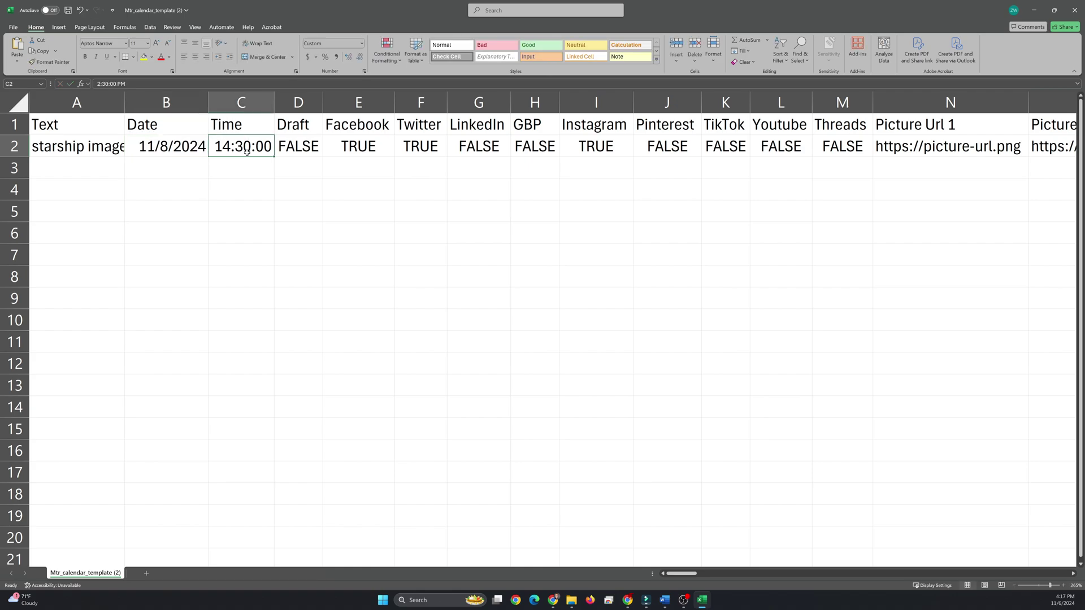
Review the example row's Draft, Facebook, Twitter and LinkedIn values through to the picture URL columns
{"action": "left_click", "coordinate": [278, 146]}
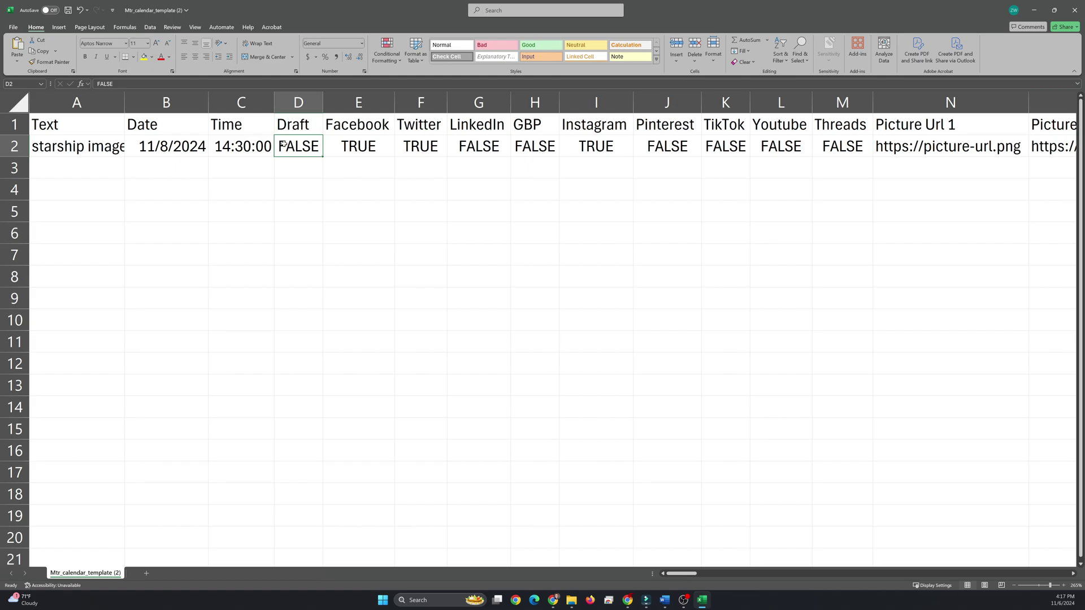
{"action": "left_click", "coordinate": [356, 147]}
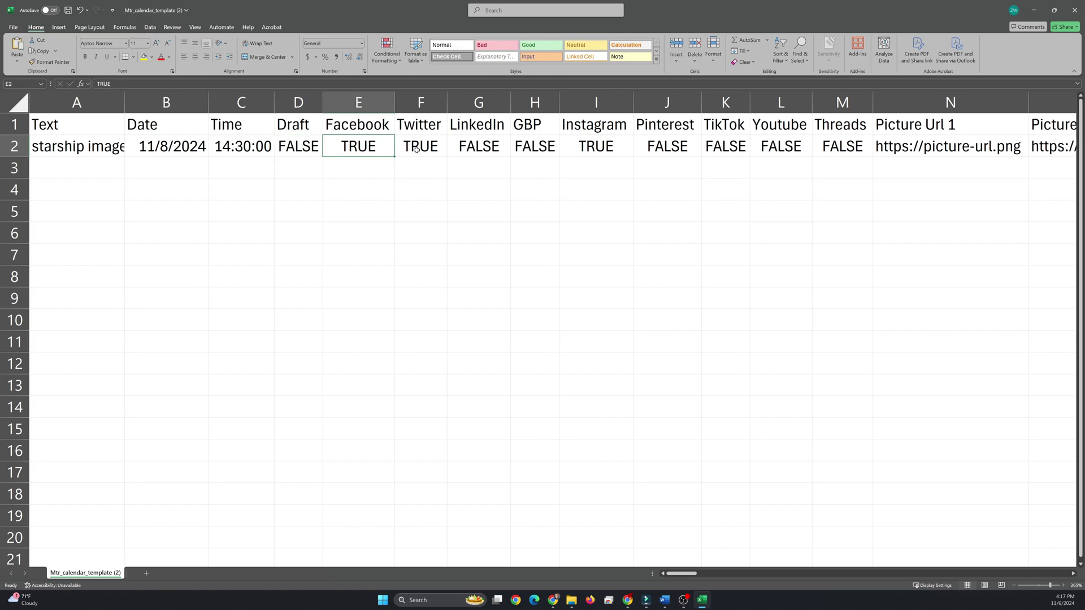
{"action": "left_click", "coordinate": [407, 156]}
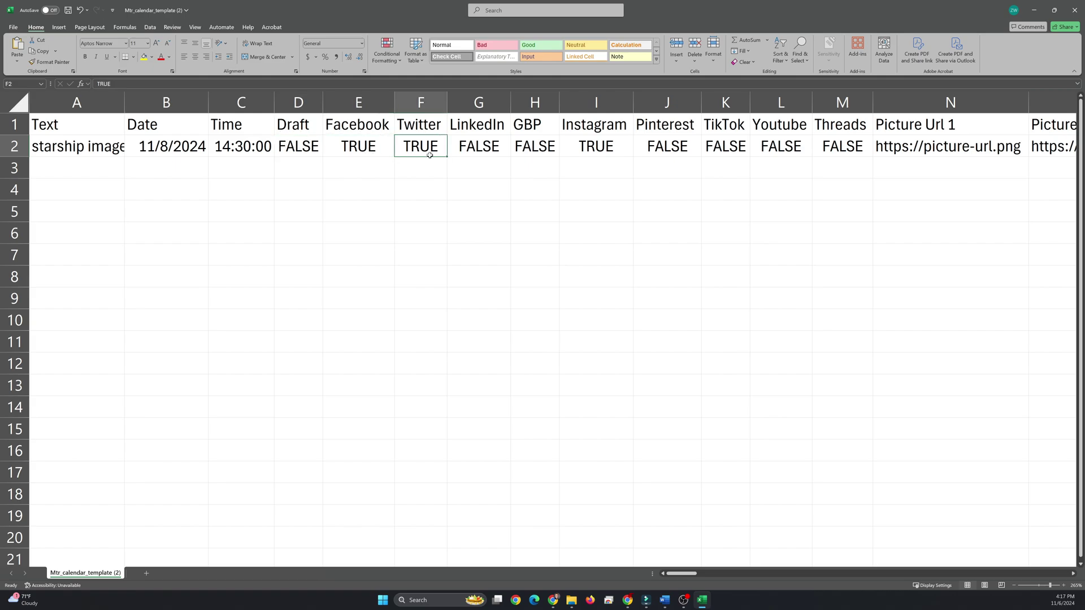
{"action": "left_click", "coordinate": [463, 155]}
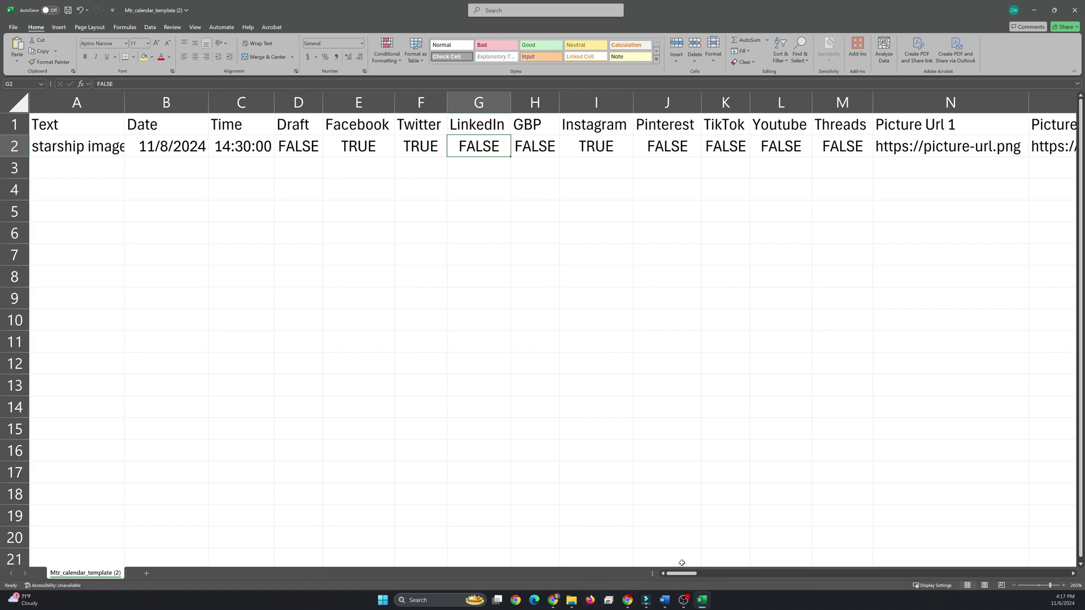
{"action": "left_click_drag", "start_coordinate": [682, 574], "coordinate": [699, 573]}
{"action": "left_click", "coordinate": [426, 189]}
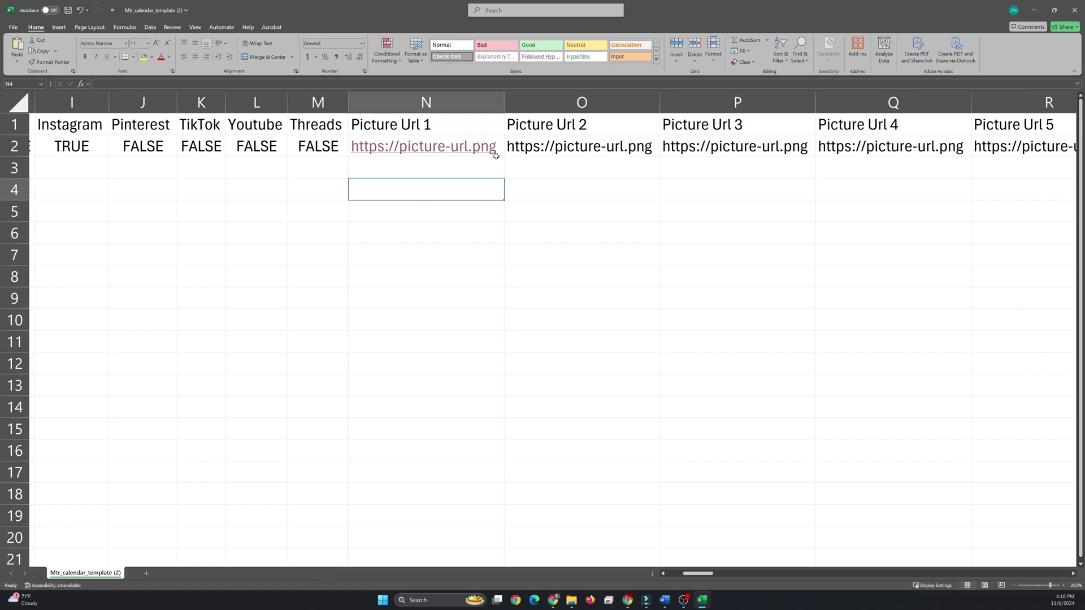
{"action": "left_click_drag", "start_coordinate": [697, 573], "coordinate": [715, 573]}
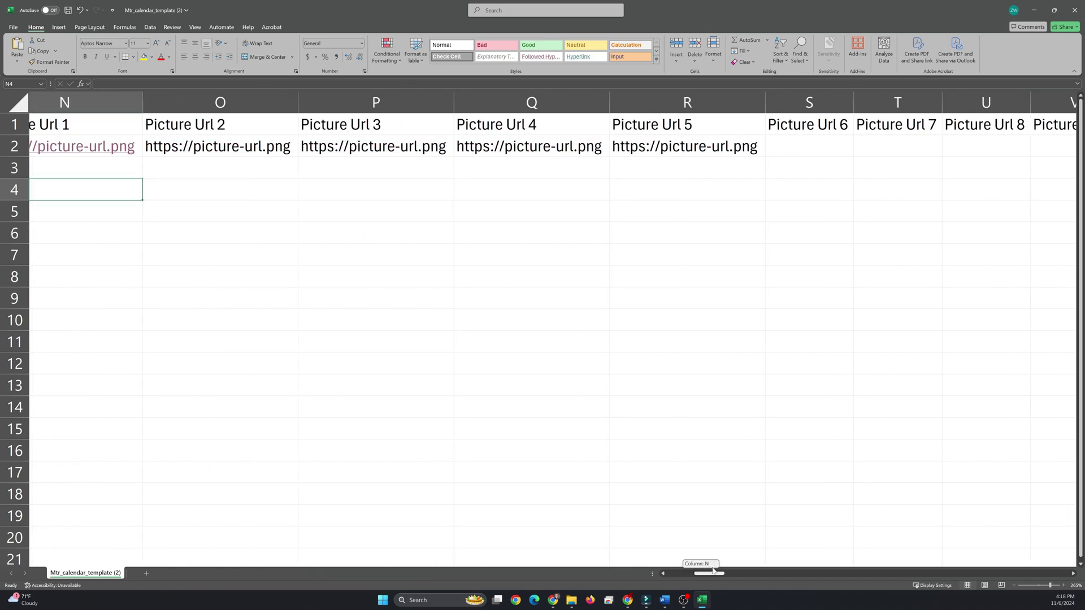
{"action": "left_click_drag", "start_coordinate": [715, 573], "coordinate": [675, 561]}
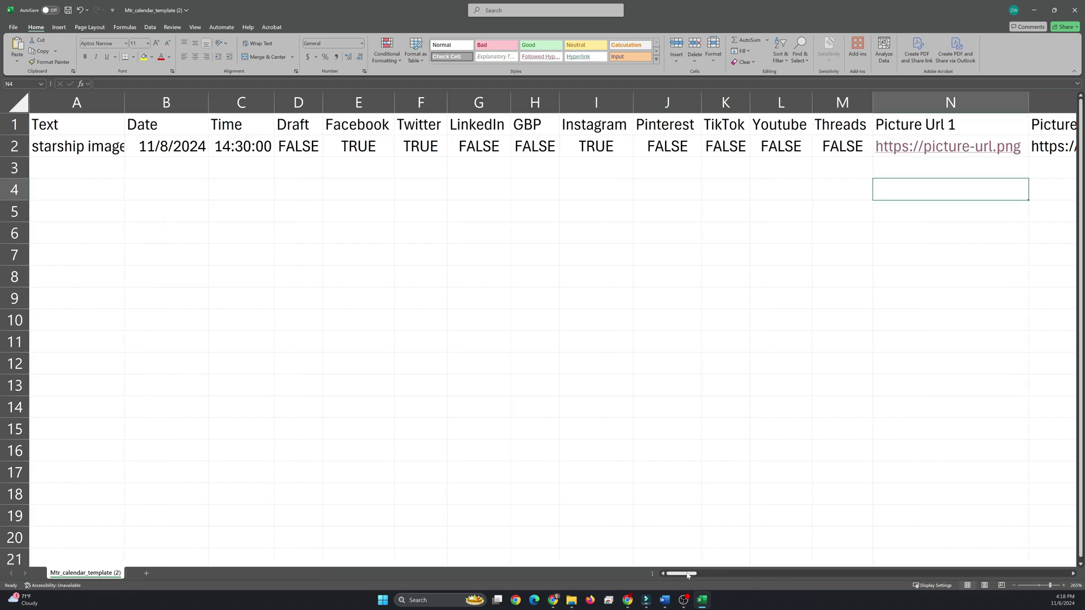
{"action": "left_click_drag", "start_coordinate": [687, 574], "coordinate": [746, 568]}
{"action": "left_click_drag", "start_coordinate": [747, 566], "coordinate": [793, 554]}
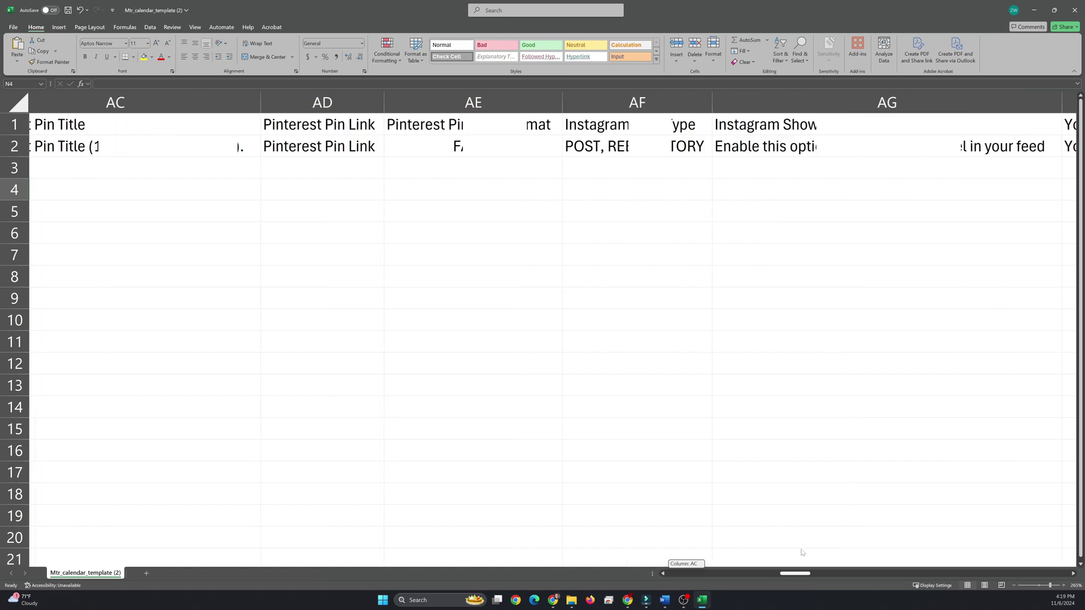
{"action": "left_click_drag", "start_coordinate": [792, 555], "coordinate": [805, 552]}
{"action": "left_click", "coordinate": [571, 174]}
{"action": "left_click", "coordinate": [571, 147]}
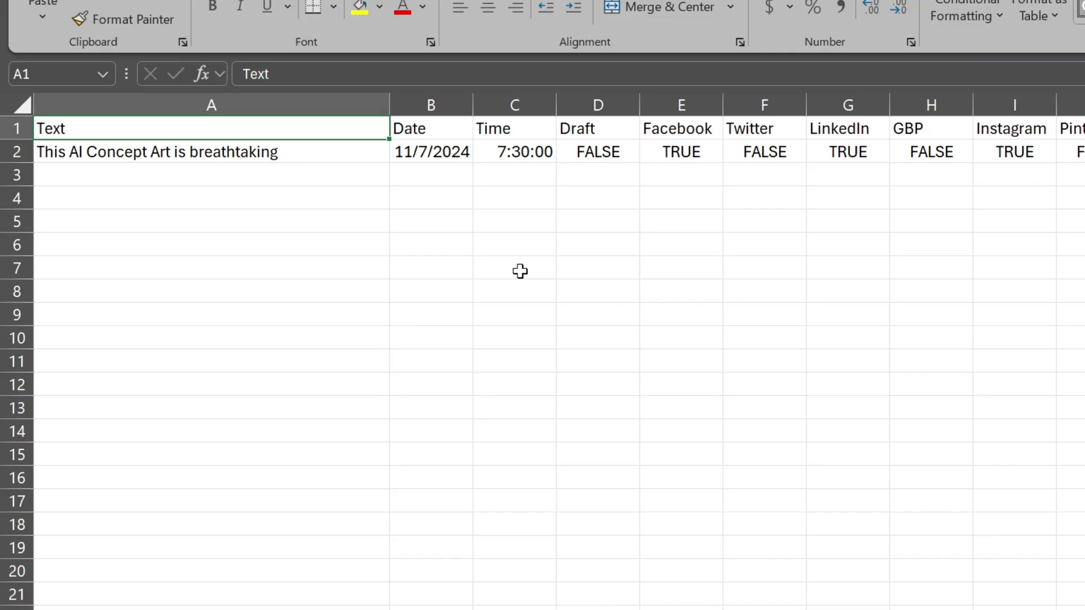
{"action": "left_click", "coordinate": [293, 151]}
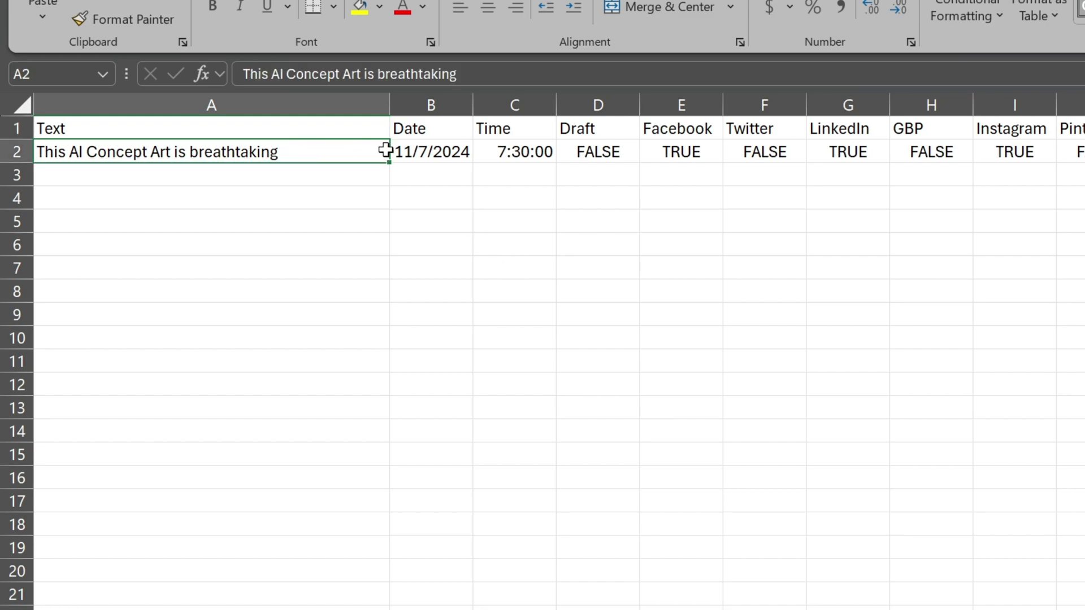
{"action": "left_click", "coordinate": [417, 149]}
{"action": "left_click", "coordinate": [511, 151]}
{"action": "left_click", "coordinate": [581, 151]}
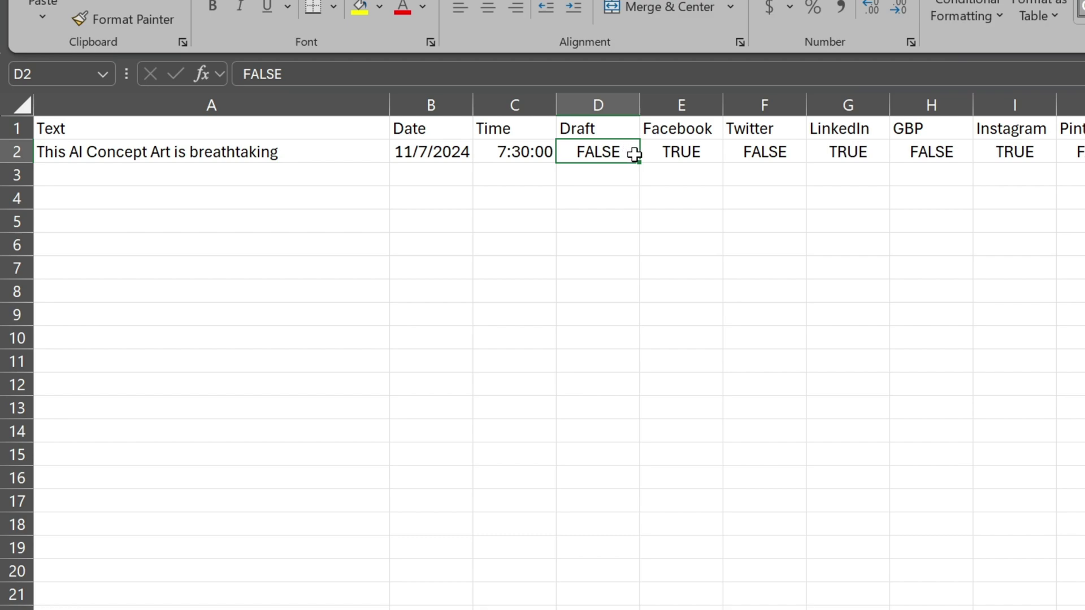
{"action": "mouse_move", "coordinate": [612, 157]}
{"action": "left_mouse_down"}
{"action": "mouse_move", "coordinate": [1082, 174]}
{"action": "mouse_move", "coordinate": [1084, 156]}
{"action": "left_mouse_up"}
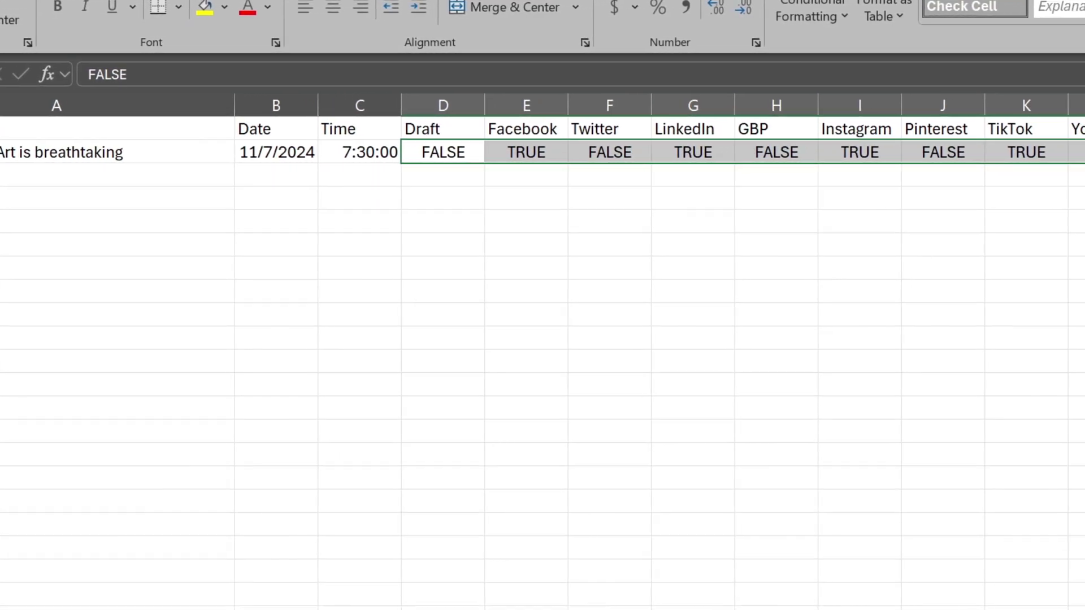
{"action": "scroll", "coordinate": [542, 339], "scroll_direction": "right", "scroll_amount": 3}
{"action": "scroll", "coordinate": [543, 339], "scroll_direction": "right", "scroll_amount": 8}
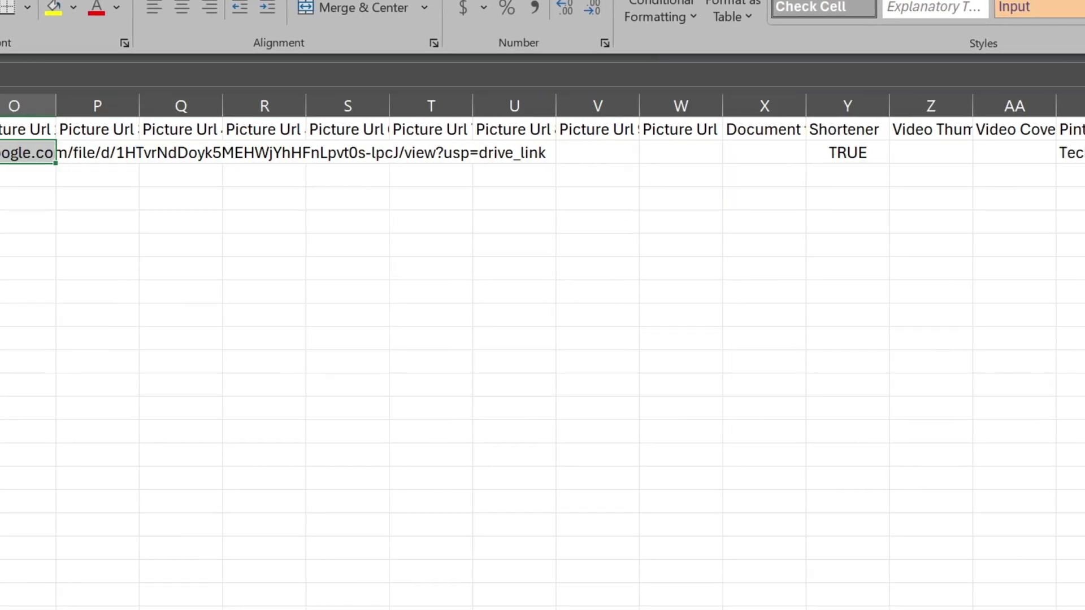
{"action": "scroll", "coordinate": [543, 339], "scroll_direction": "right", "scroll_amount": 2}
{"action": "scroll", "coordinate": [543, 339], "scroll_direction": "right", "scroll_amount": 4}
{"action": "scroll", "coordinate": [543, 339], "scroll_direction": "right", "scroll_amount": 1}
{"action": "scroll", "coordinate": [543, 339], "scroll_direction": "right", "scroll_amount": 3}
{"action": "scroll", "coordinate": [542, 338], "scroll_direction": "right", "scroll_amount": 4}
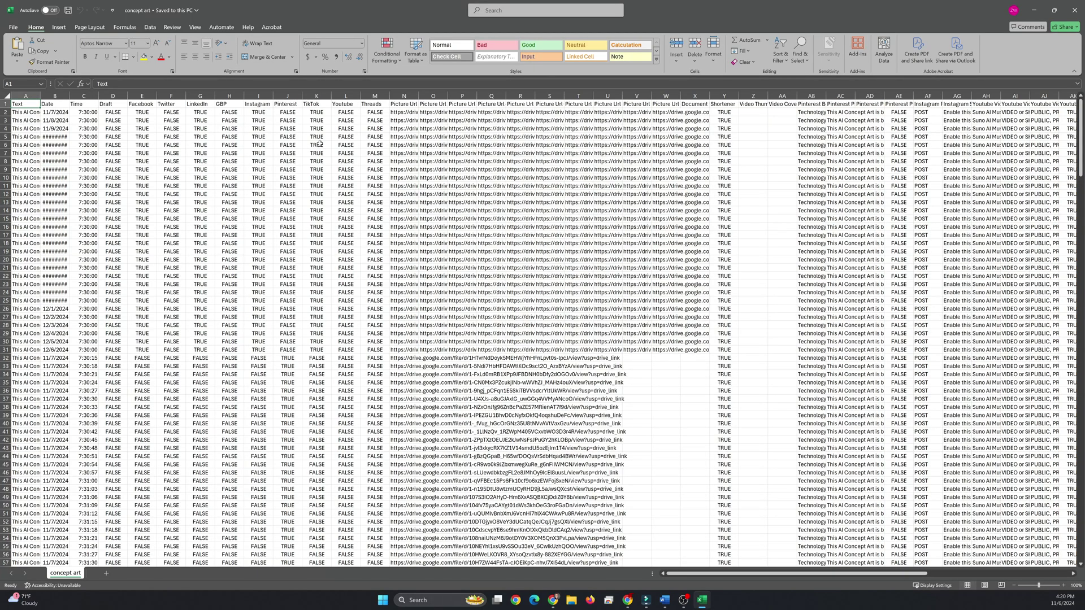
{"action": "scroll", "coordinate": [253, 178], "scroll_direction": "up", "scroll_amount": 8, "text": "ctrl"}
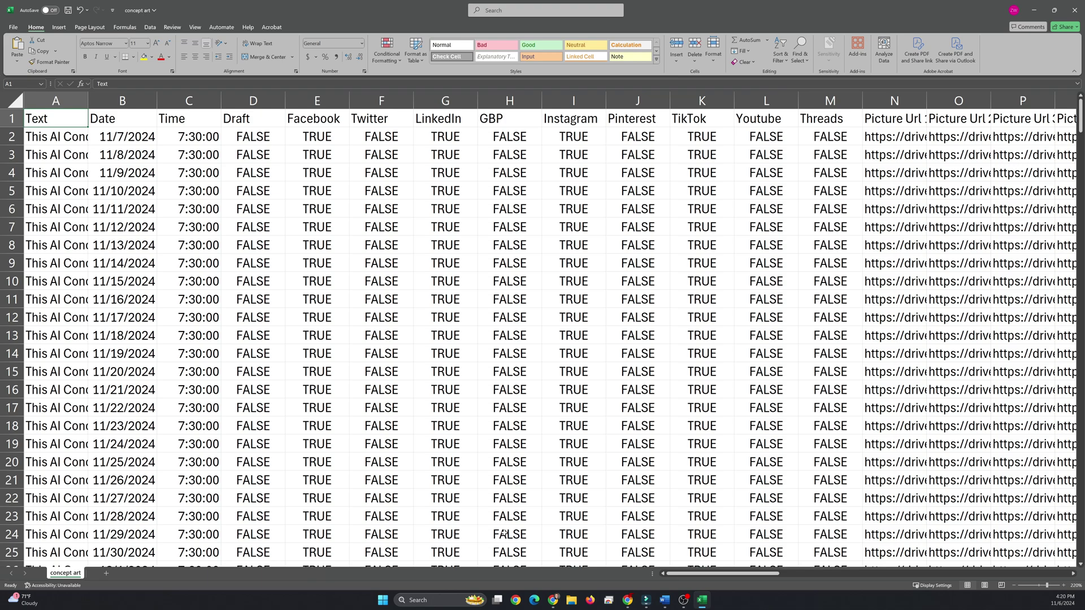
{"action": "scroll", "coordinate": [196, 320], "scroll_direction": "down", "scroll_amount": 8, "text": "ctrl"}
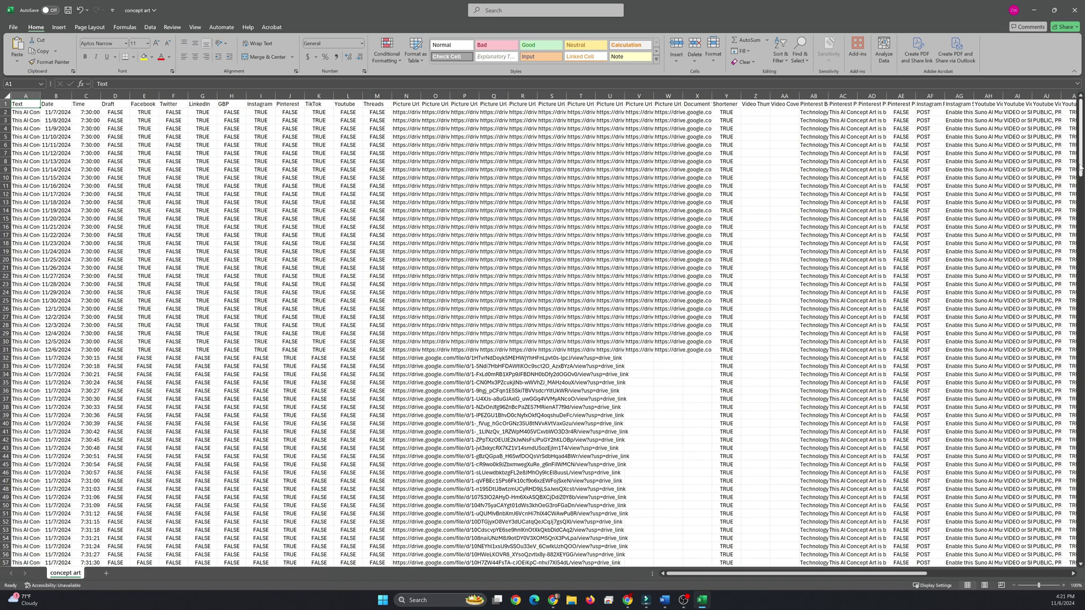
{"action": "mouse_move", "coordinate": [1079, 159]}
{"action": "left_mouse_down"}
{"action": "mouse_move", "coordinate": [1079, 373]}
{"action": "mouse_move", "coordinate": [1078, 102]}
{"action": "left_mouse_up"}
Check the date format in cell B31 of the concept art sheet
{"action": "left_click", "coordinate": [56, 349]}
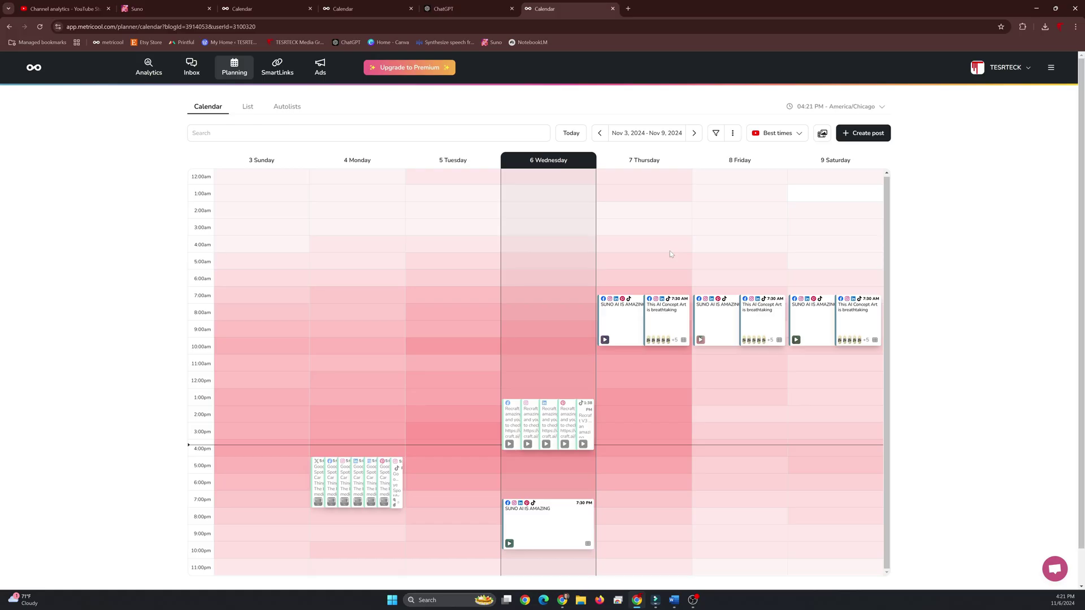
Load the concept art CSV from Downloads into Metricool's Import CSV dialog
{"action": "left_click", "coordinate": [732, 135]}
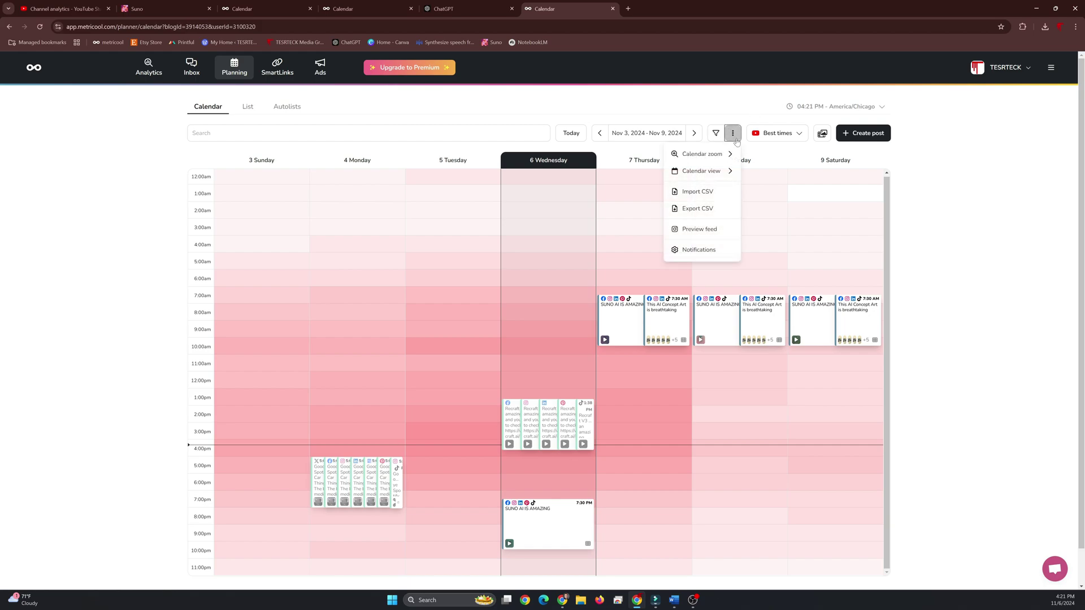
{"action": "left_click", "coordinate": [719, 194]}
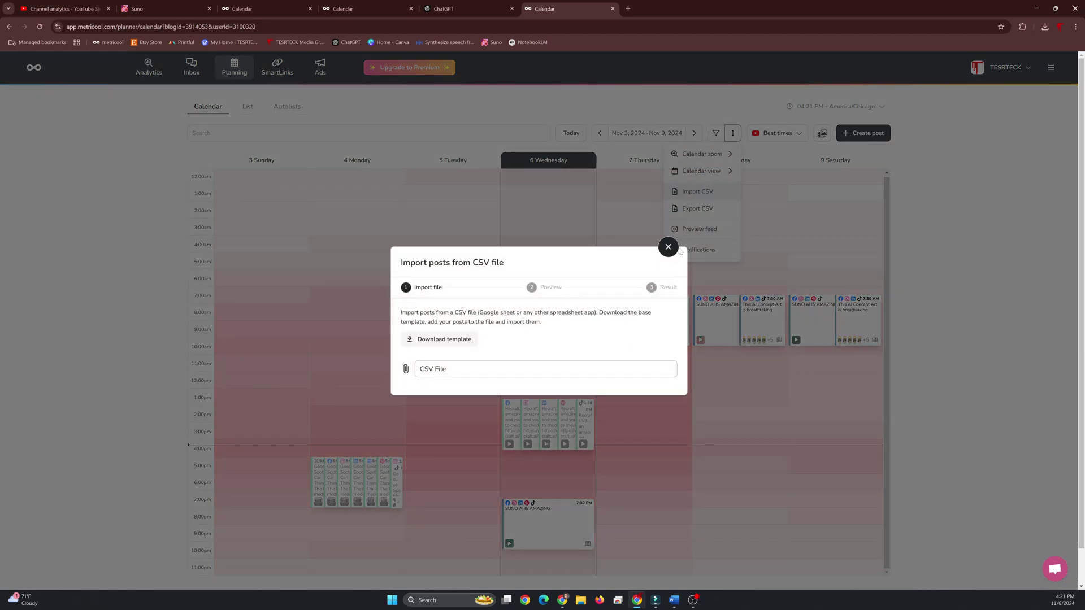
{"action": "left_click", "coordinate": [435, 376]}
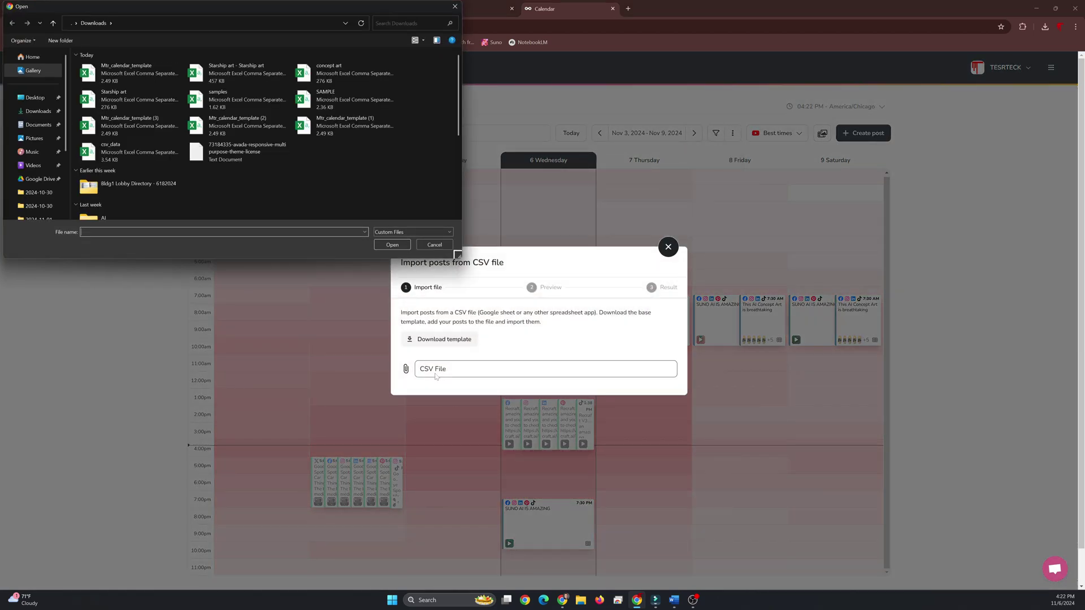
{"action": "double_click", "coordinate": [316, 81]}
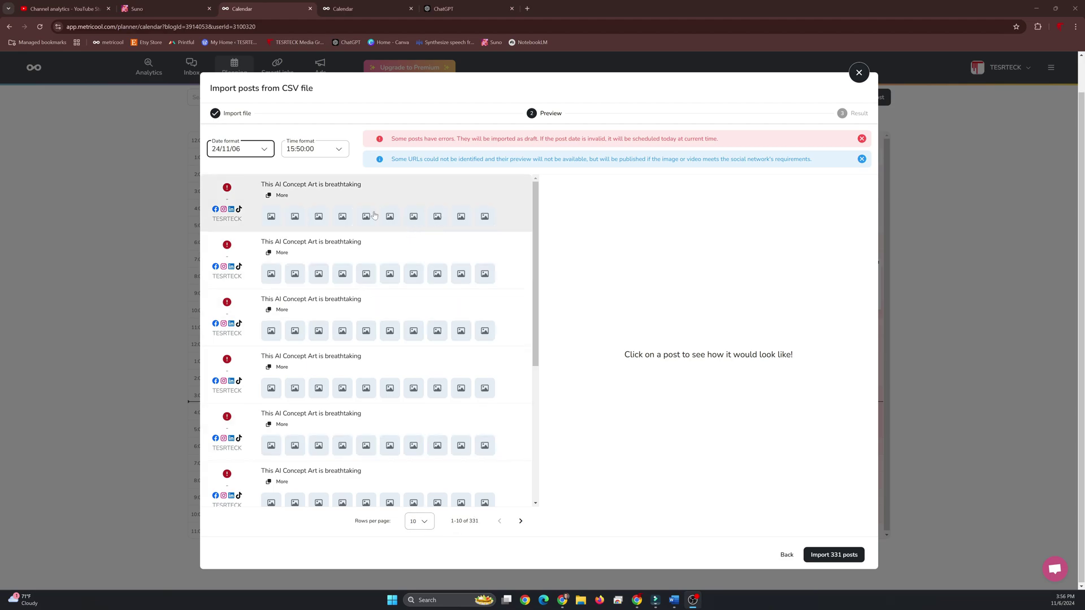
{"action": "mouse_move", "coordinate": [226, 187]}
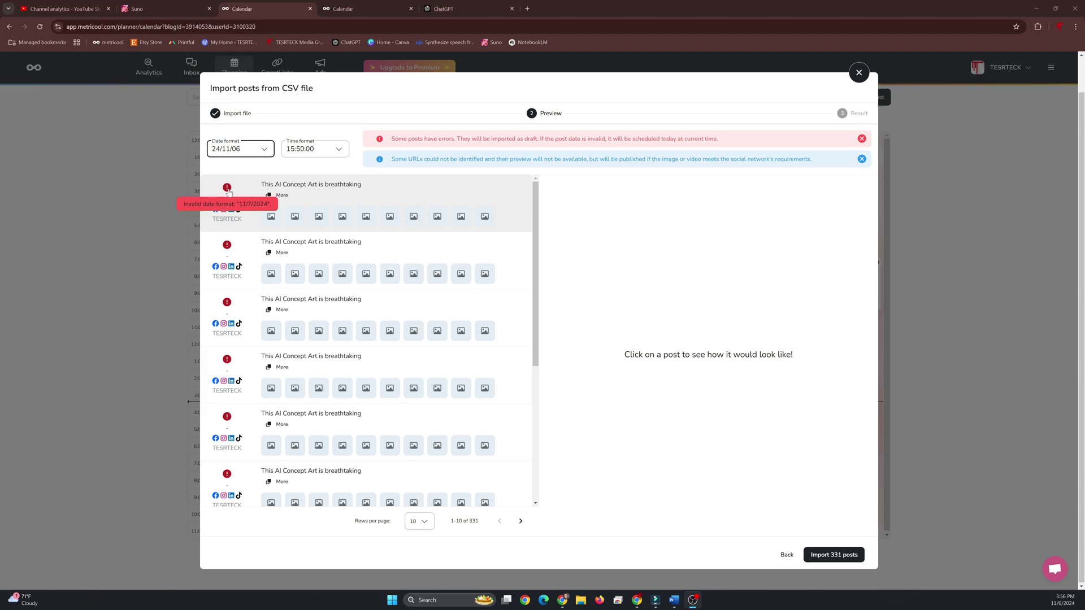
Set the importer's date format to 11/06/2024 and keep the 15:50:00 time format
{"action": "left_click", "coordinate": [251, 156]}
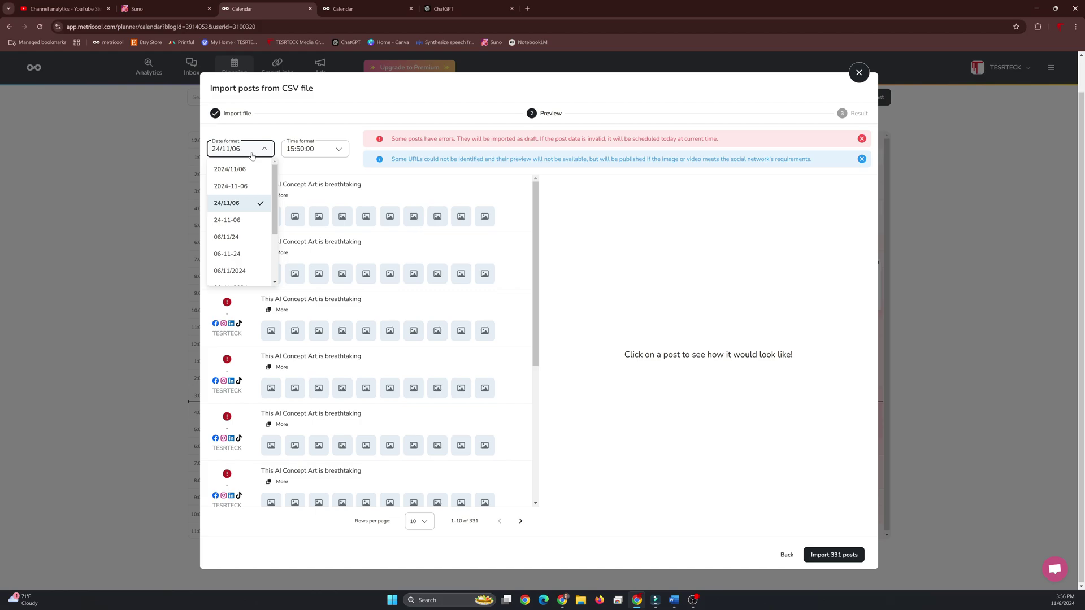
{"action": "scroll", "coordinate": [247, 229], "scroll_direction": "down", "scroll_amount": 2}
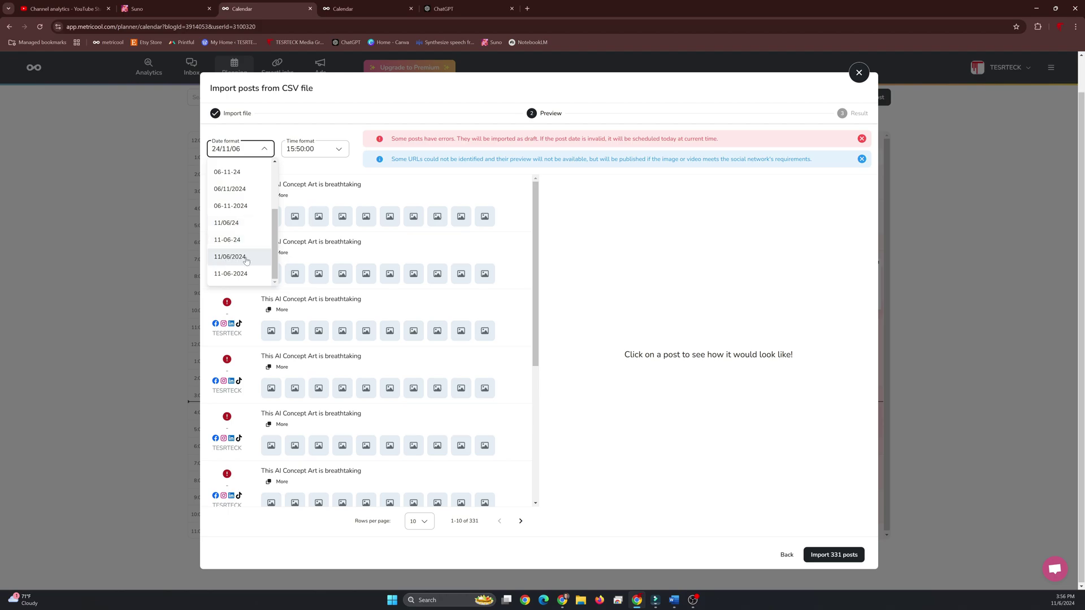
{"action": "left_click", "coordinate": [237, 257]}
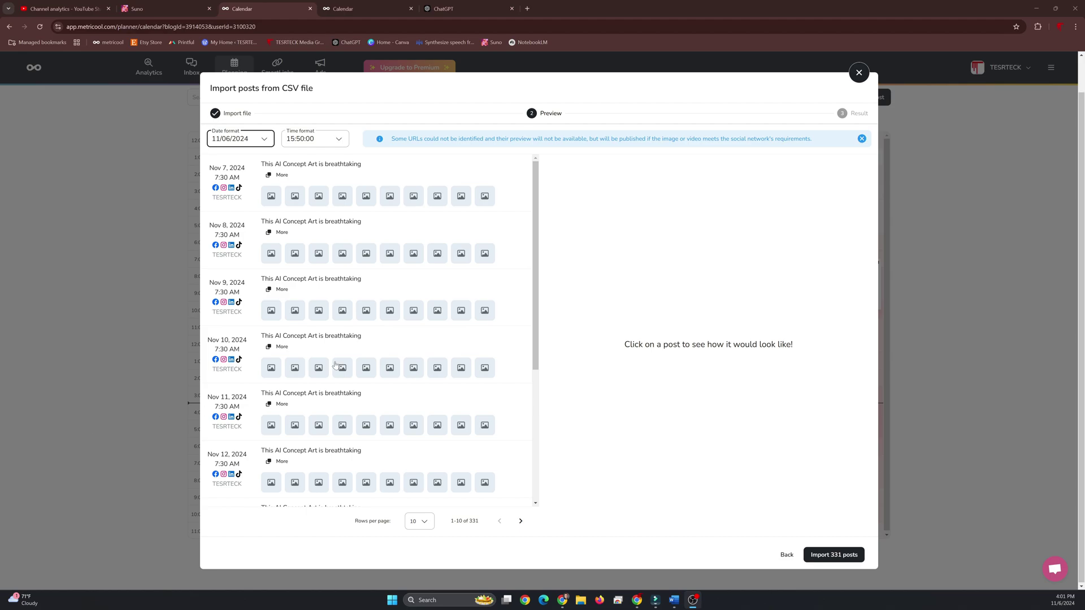
{"action": "left_click", "coordinate": [339, 141]}
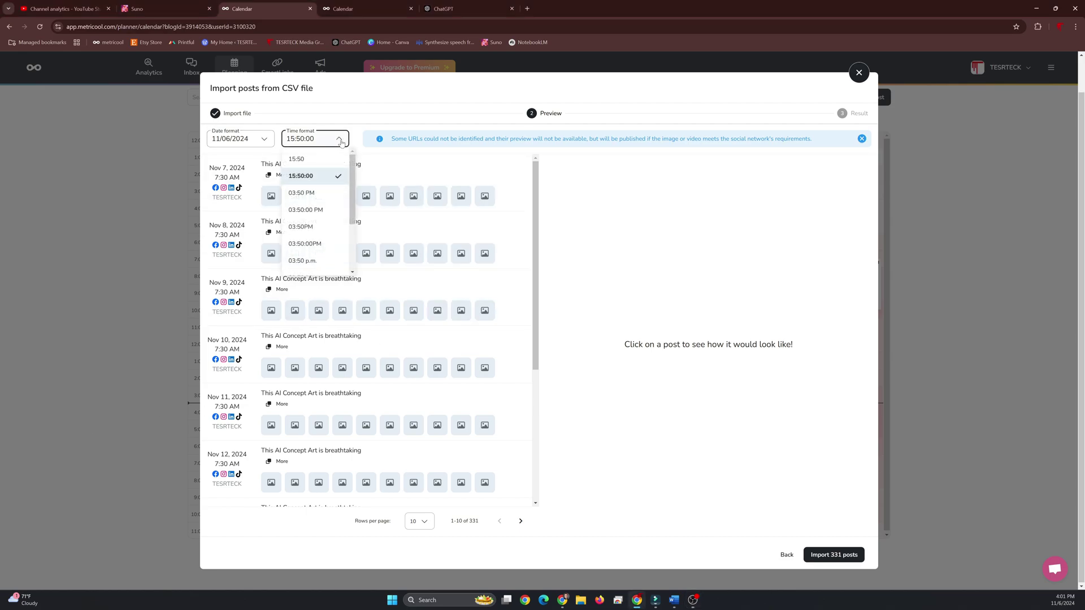
{"action": "left_click", "coordinate": [355, 140]}
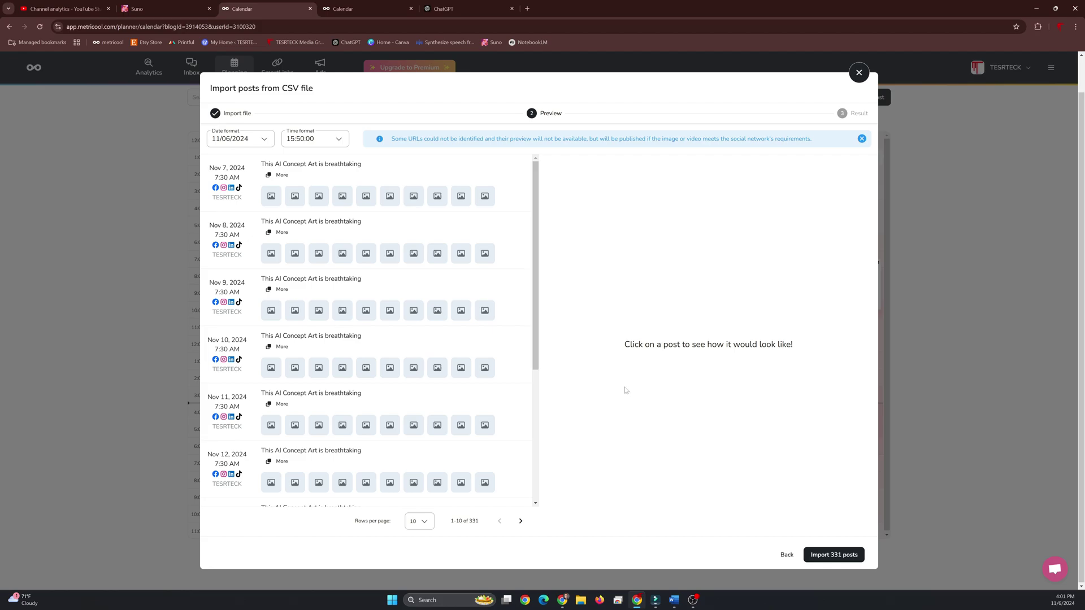
Import the 331 posts, then open the November 7, 7:30 AM concept art post
{"action": "left_click", "coordinate": [830, 556]}
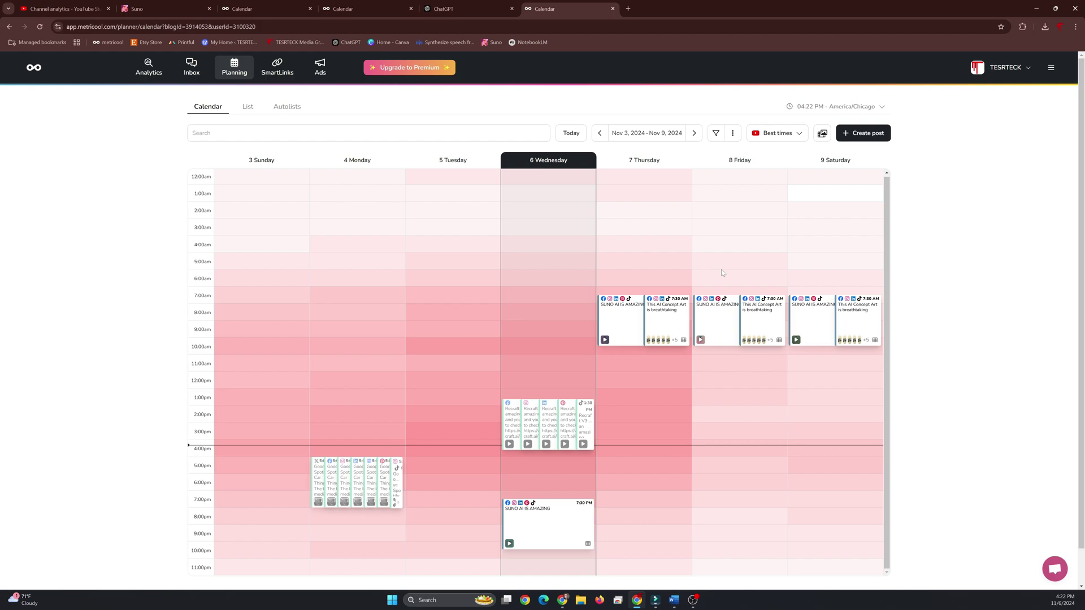
{"action": "mouse_move", "coordinate": [666, 318]}
{"action": "left_click", "coordinate": [659, 324]}
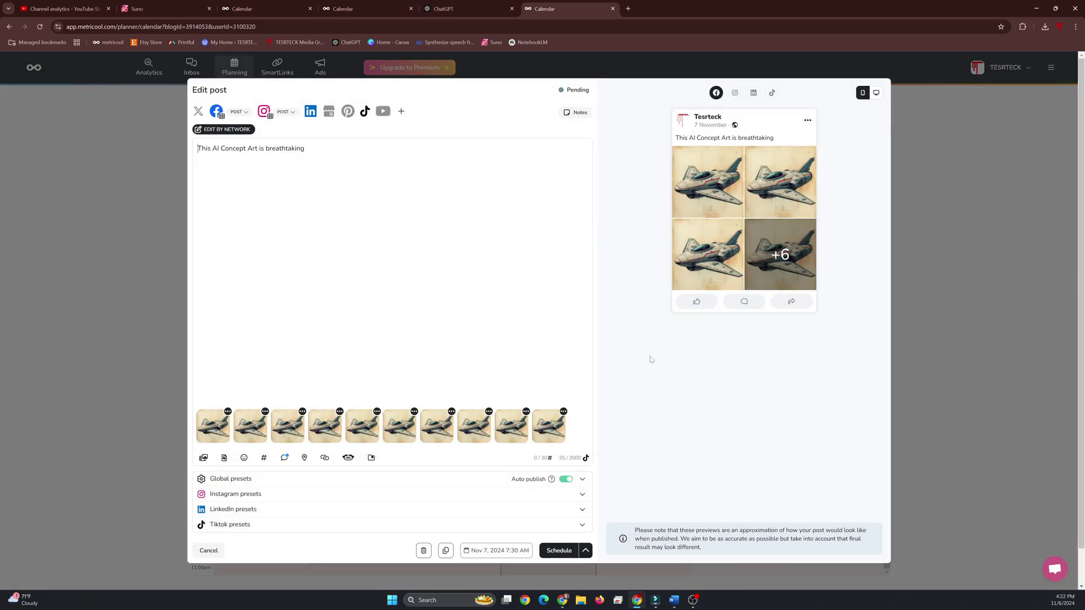